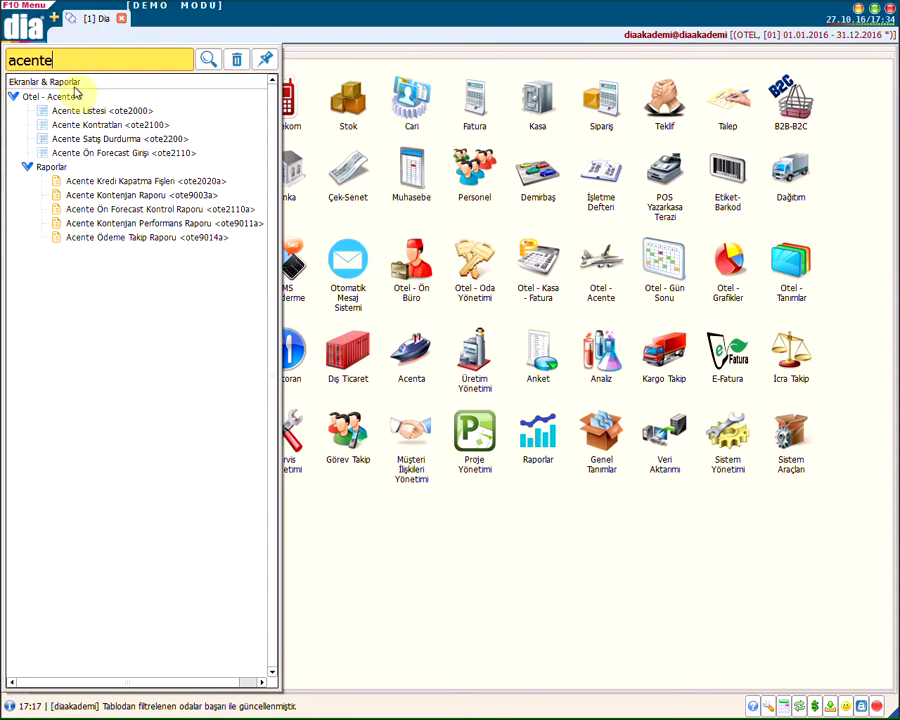
Open the agency list (Acente Listesi) and view the blank new-agency form, closing it without saving.
left_click(74, 112)
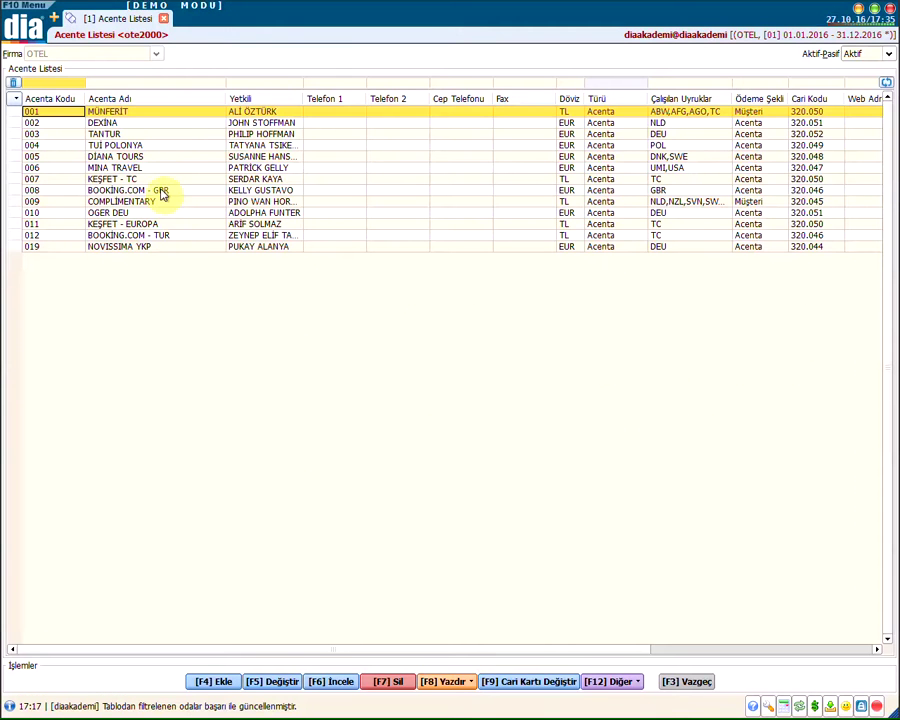
left_click(220, 679)
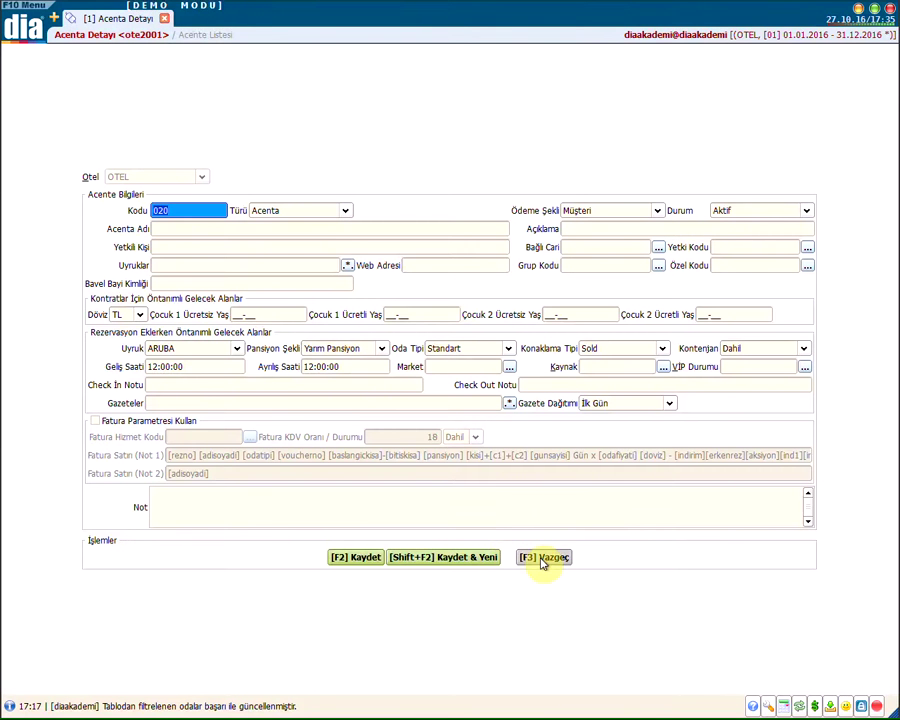
left_click(541, 561)
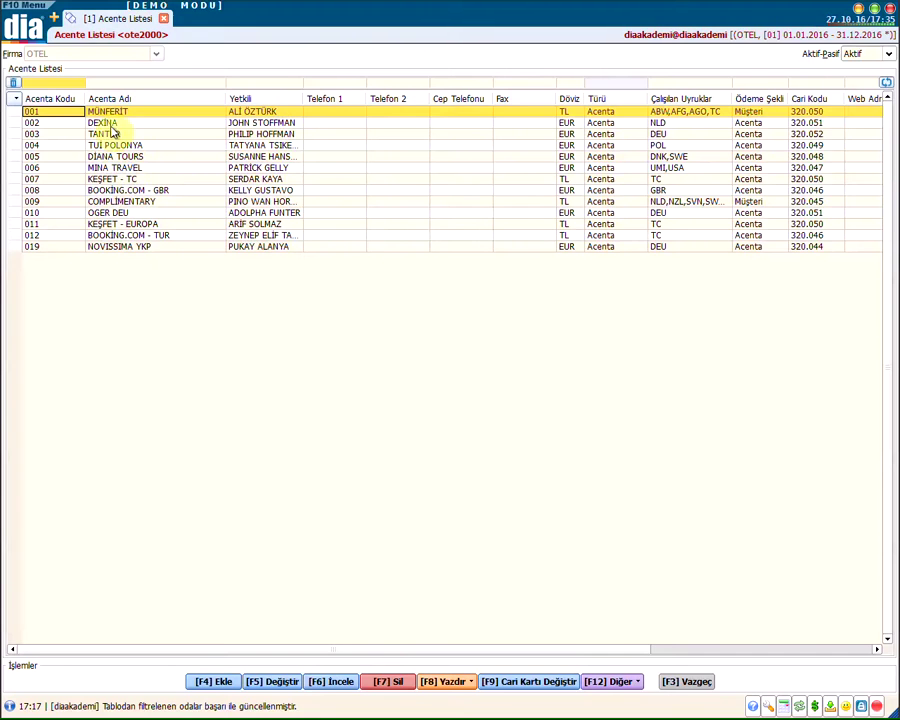
Open the MINA TRAVEL agency record and review its type options, name, contact person, nationalities, web address and Bavel dealer ID fields.
left_click(126, 172)
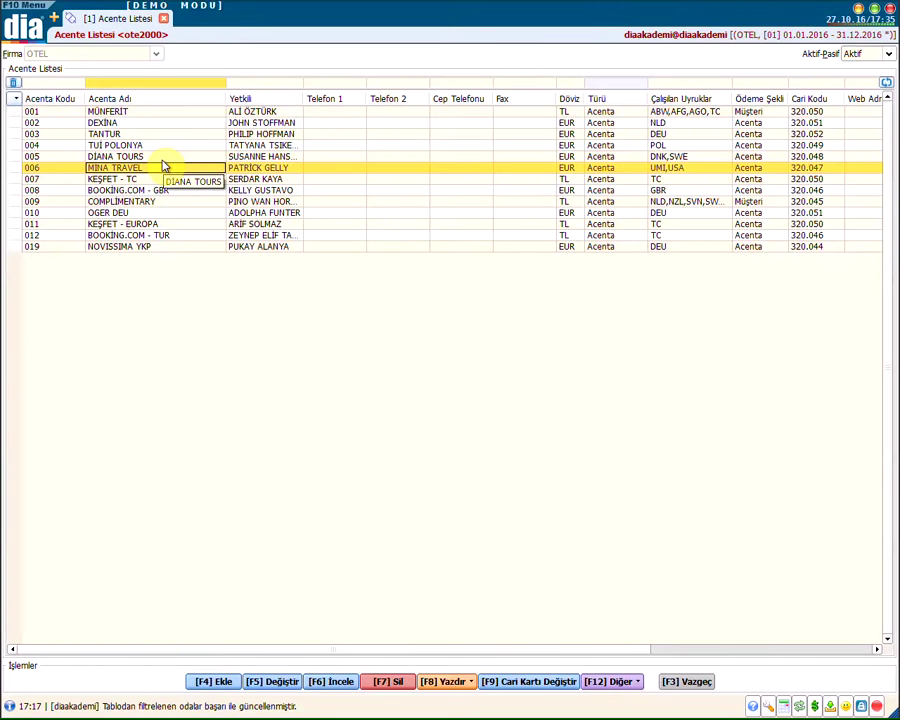
double_click(165, 167)
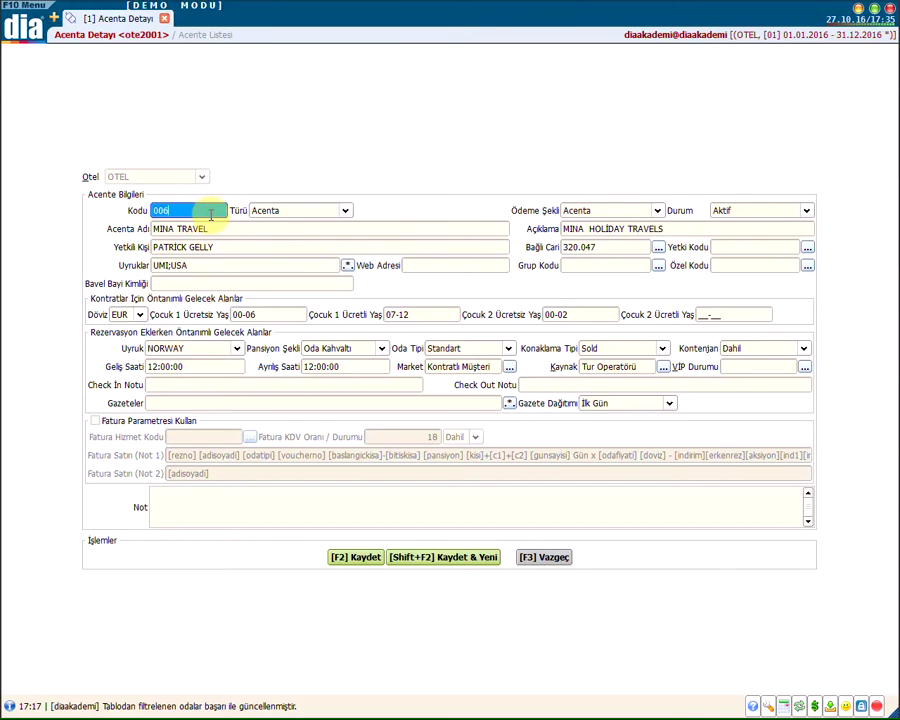
left_click(278, 212)
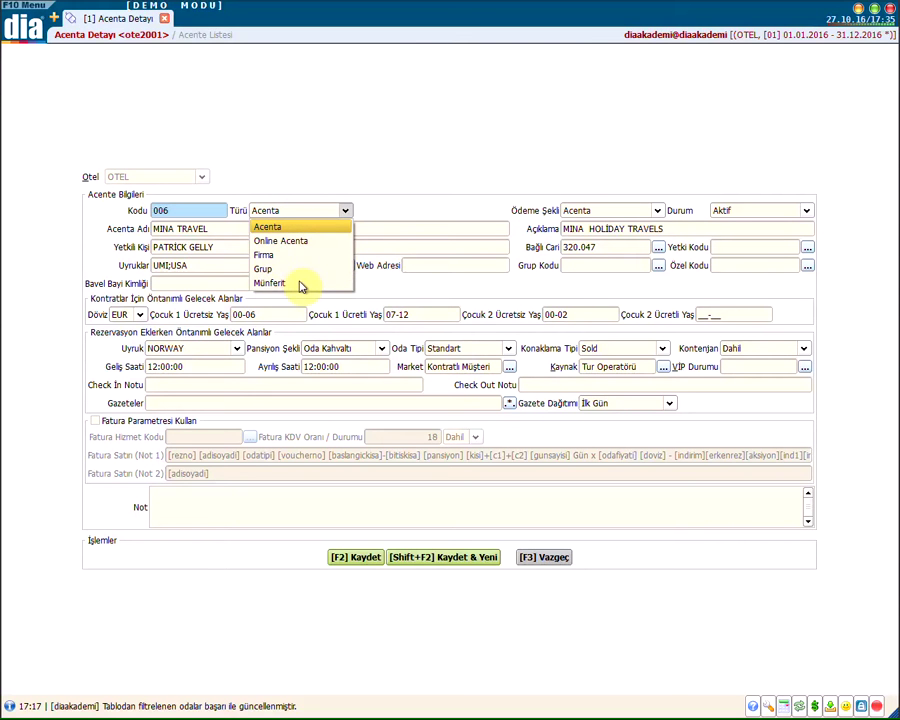
left_click(221, 227)
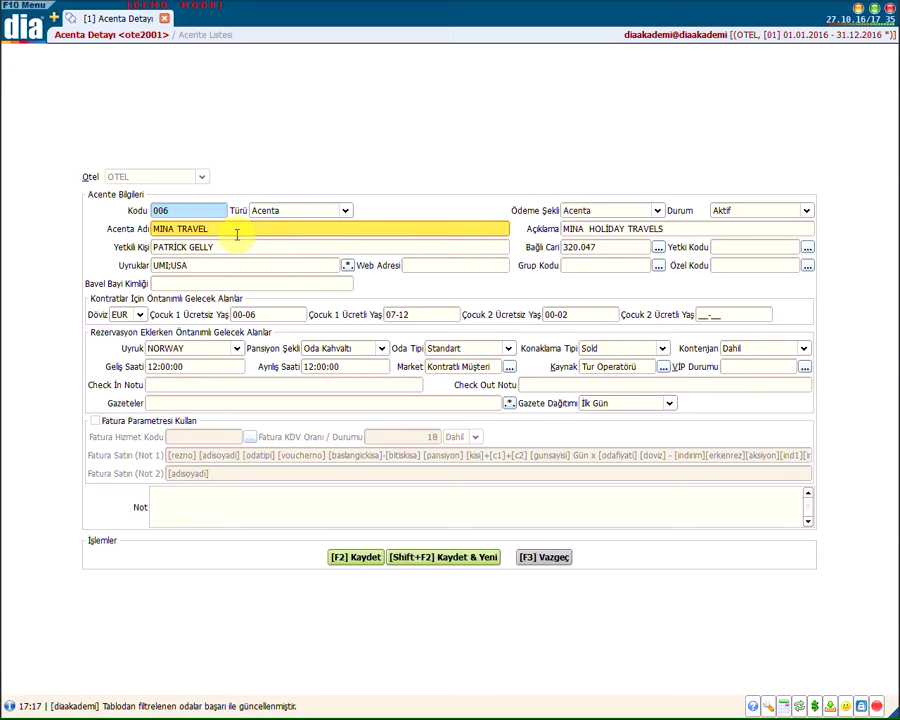
left_click(238, 248)
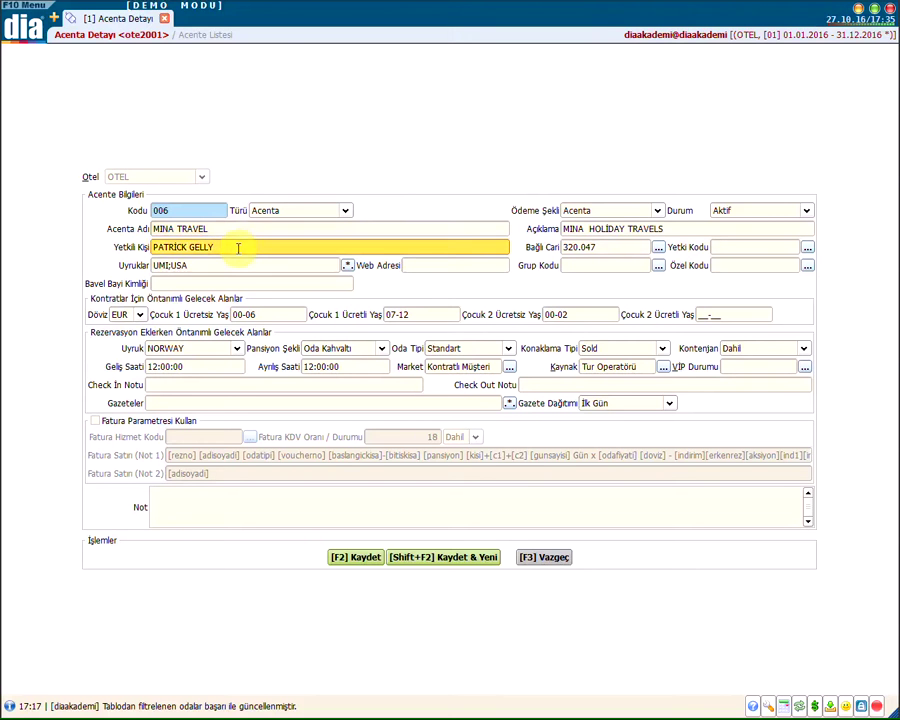
left_click(240, 263)
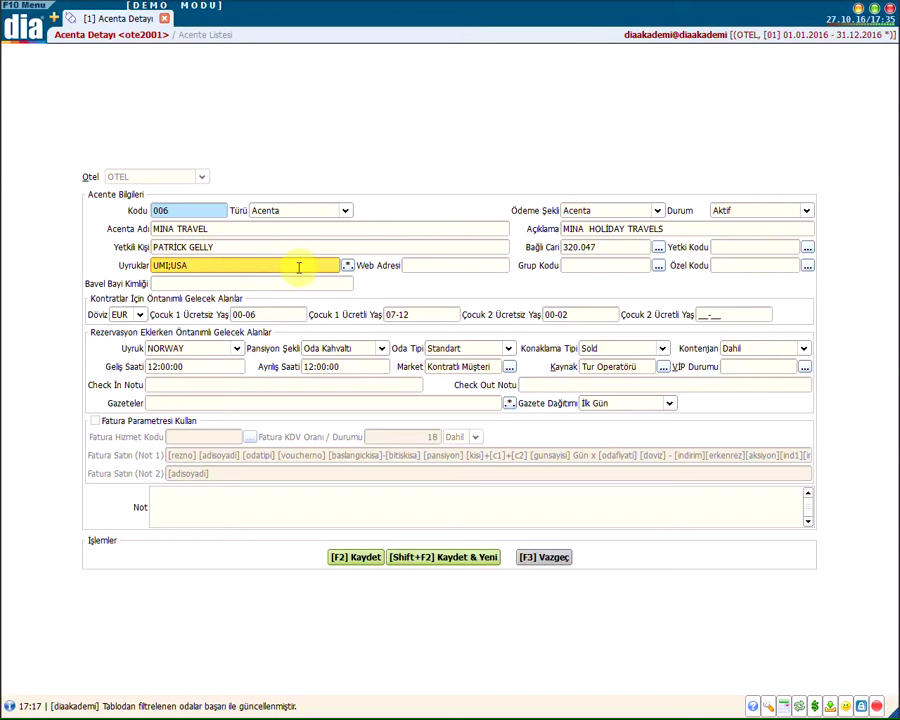
left_click(427, 266)
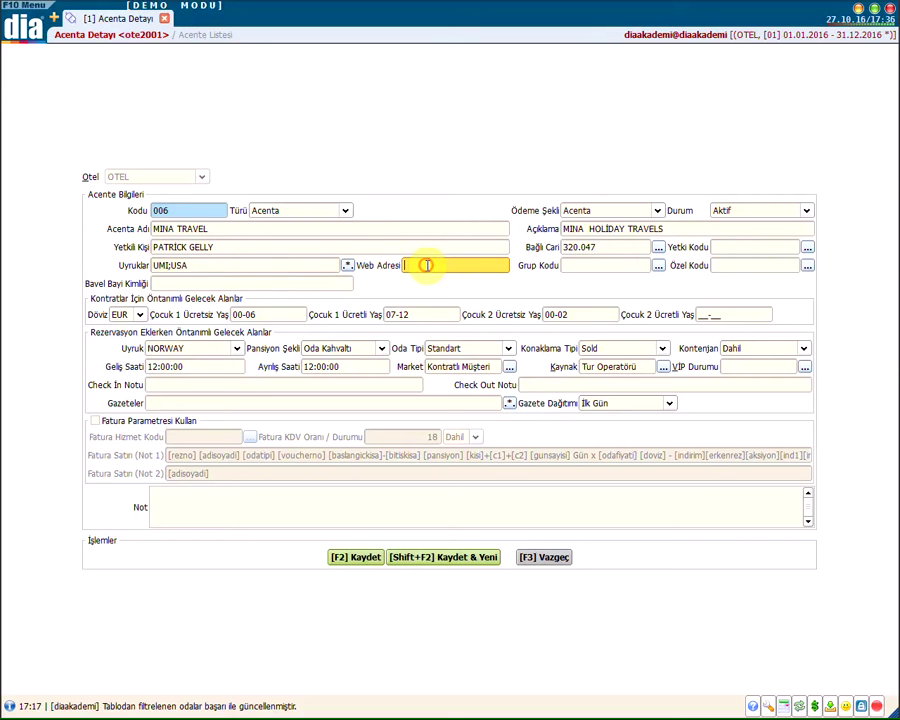
left_click(173, 285)
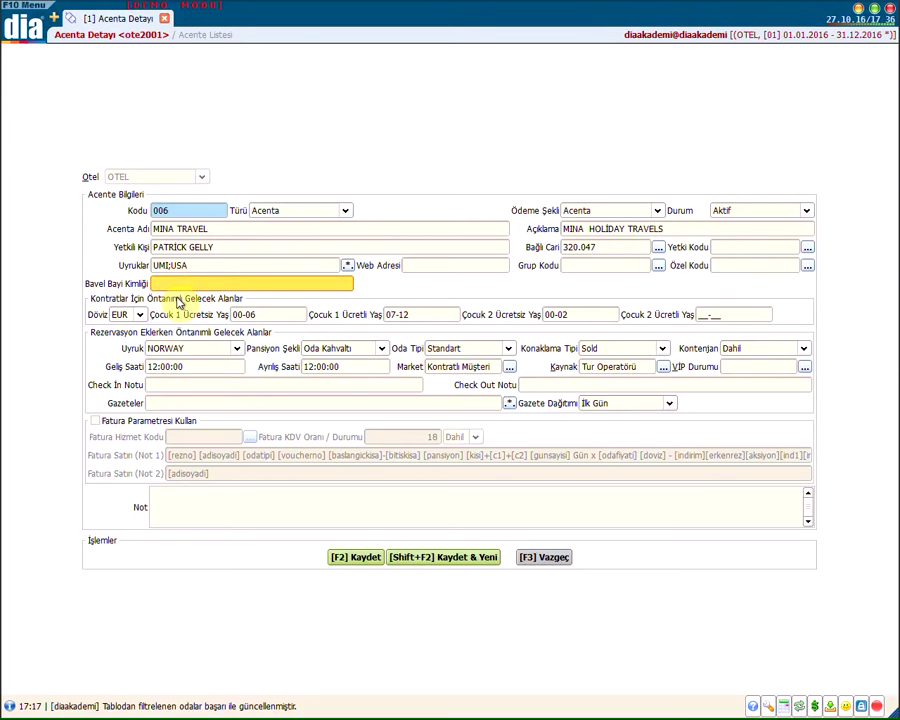
Review the agency's payment method options, description, linked current account, and authorization, group and special code fields.
left_click(592, 211)
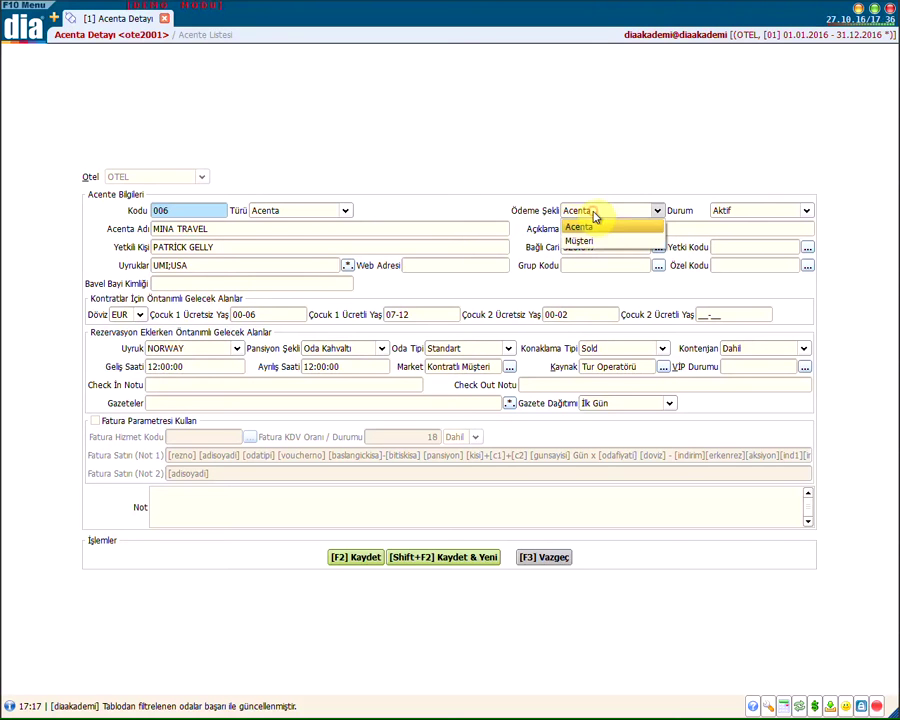
left_click(650, 227)
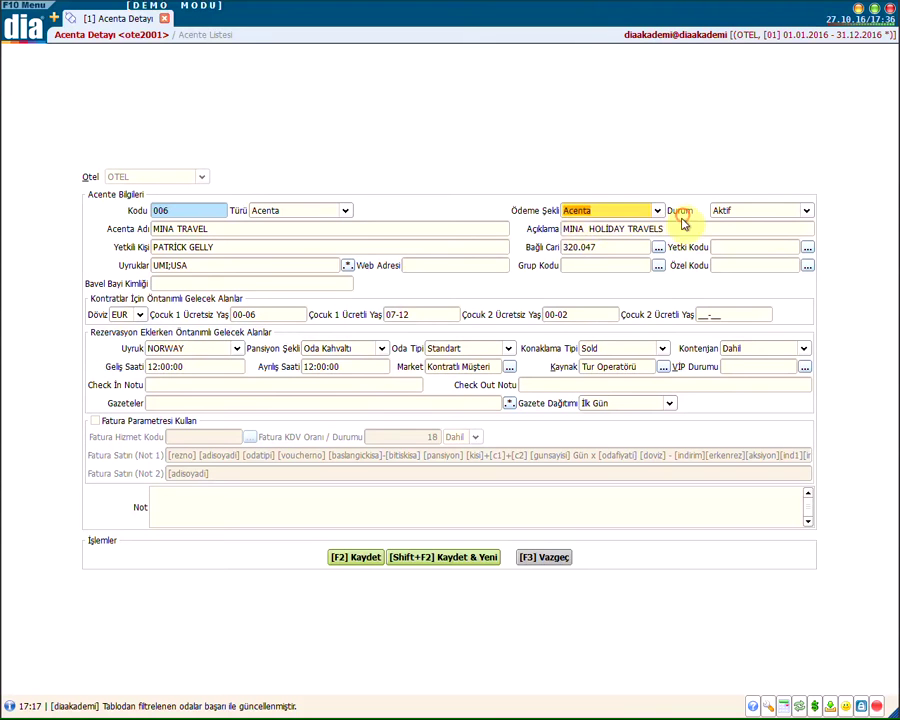
left_click(703, 231)
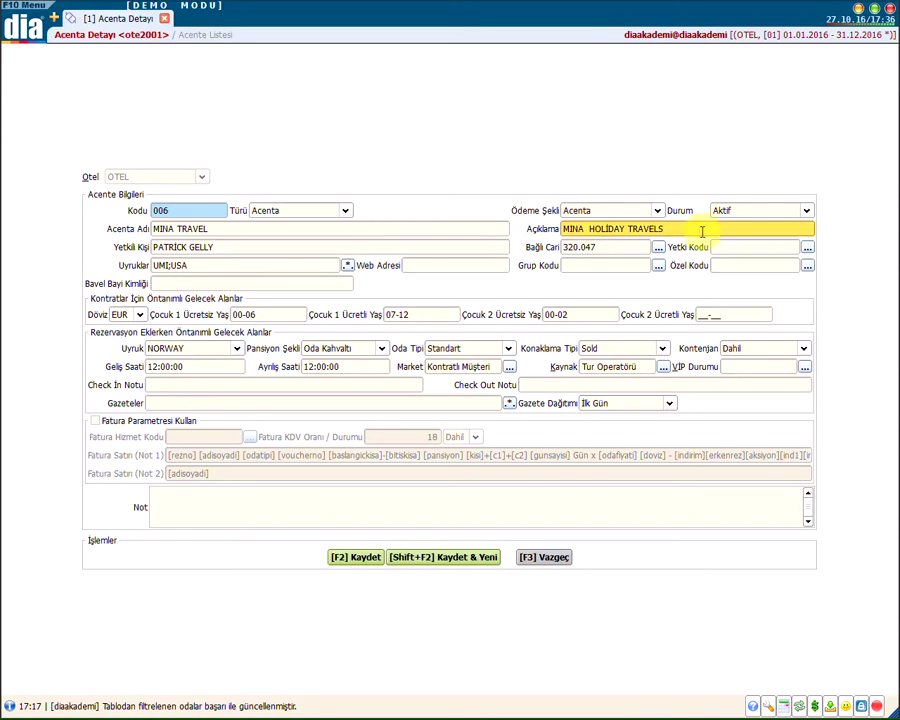
left_click(609, 249)
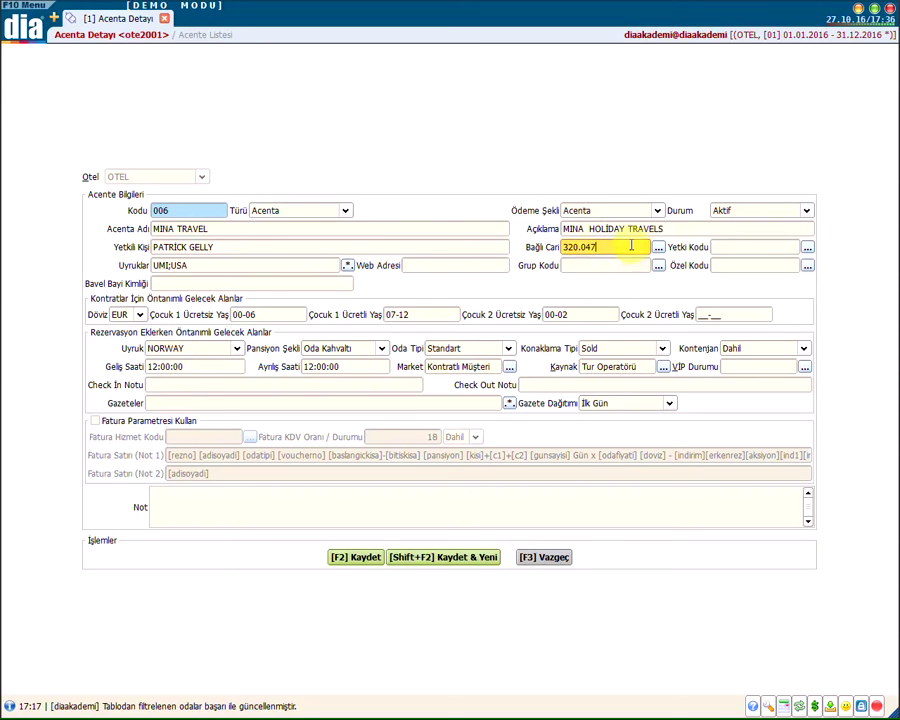
left_click(735, 249)
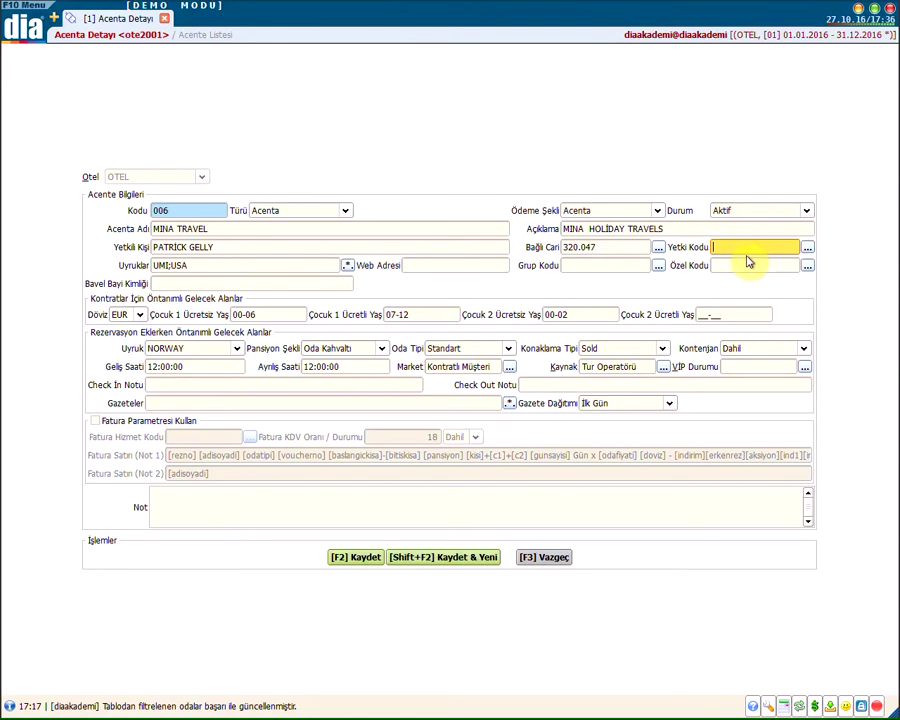
left_click(584, 267)
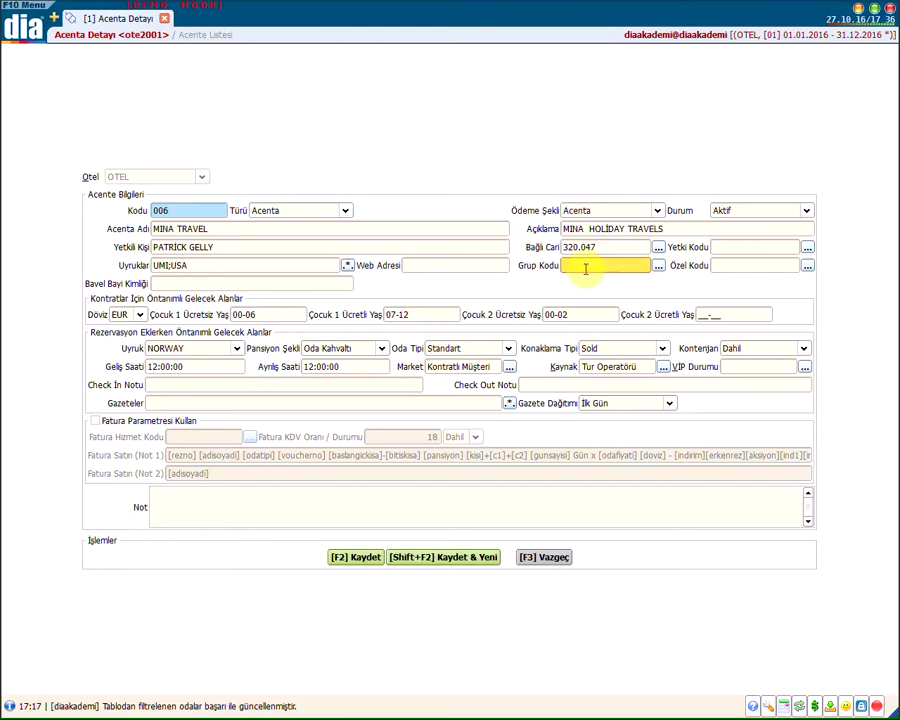
left_click(741, 263)
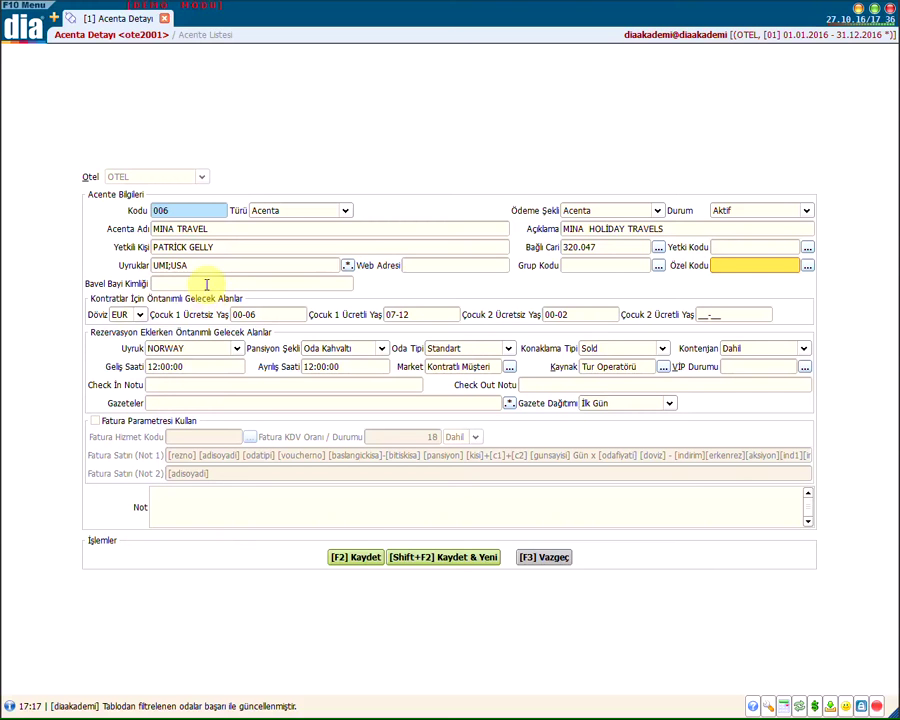
Examine the contract defaults, covering the currency options and the free and paid age ranges for children.
left_click(141, 315)
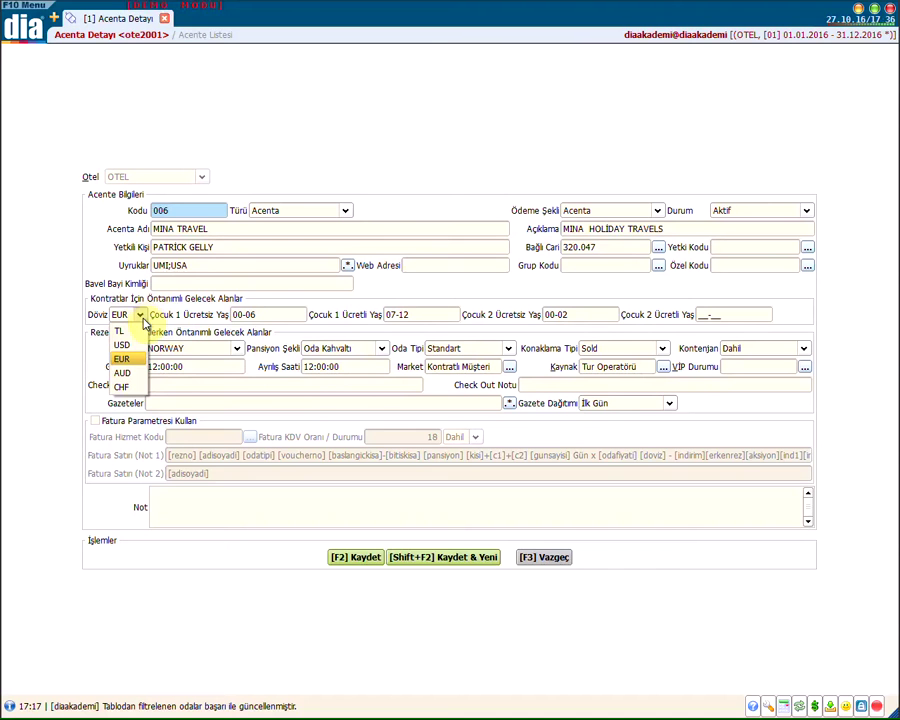
left_click(132, 358)
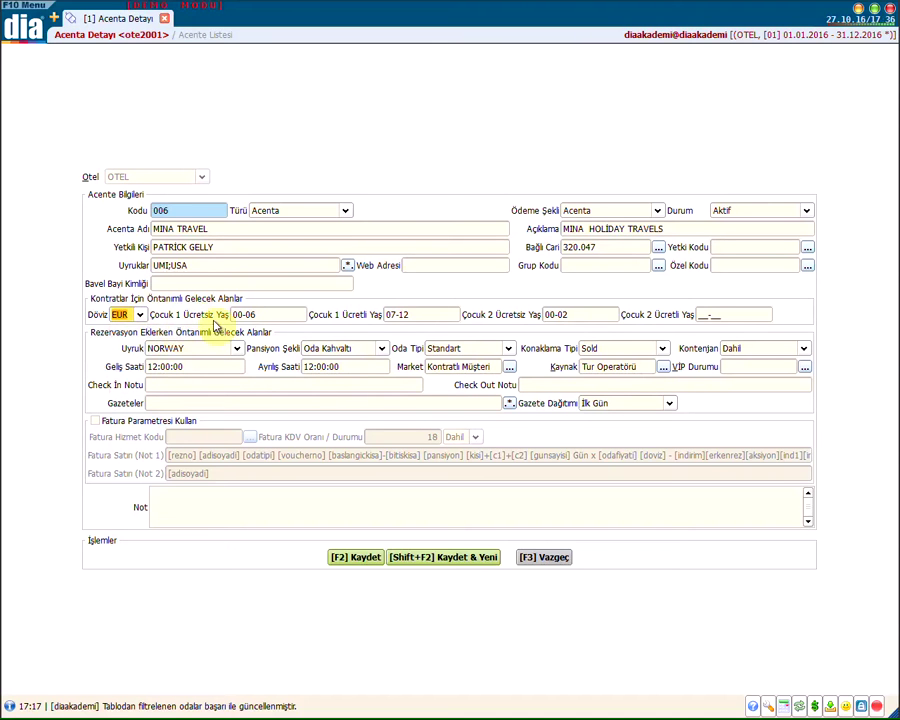
left_click(267, 315)
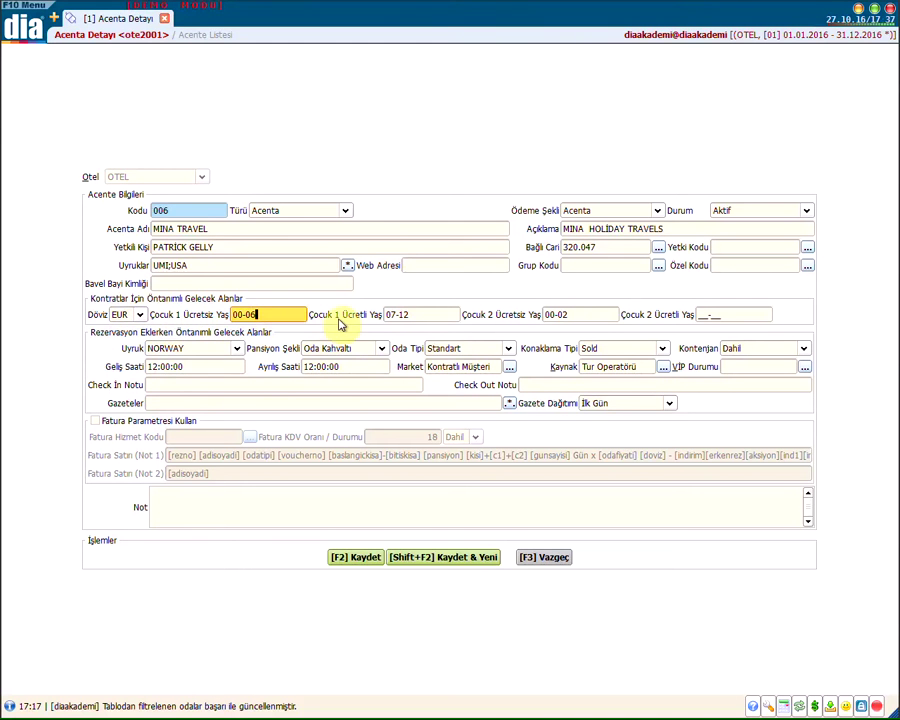
left_click(427, 313)
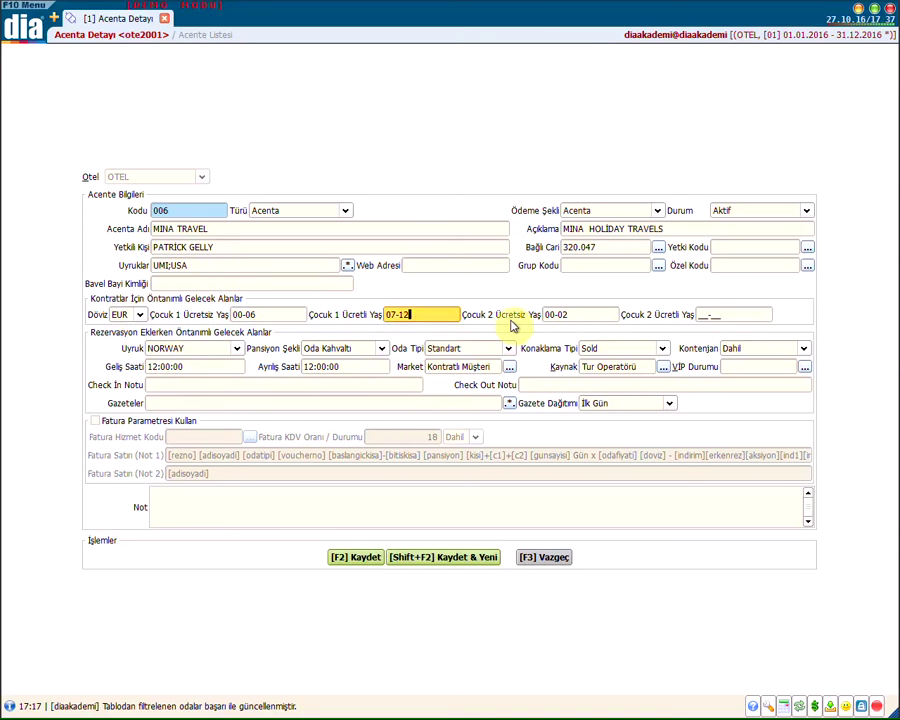
left_click(750, 315)
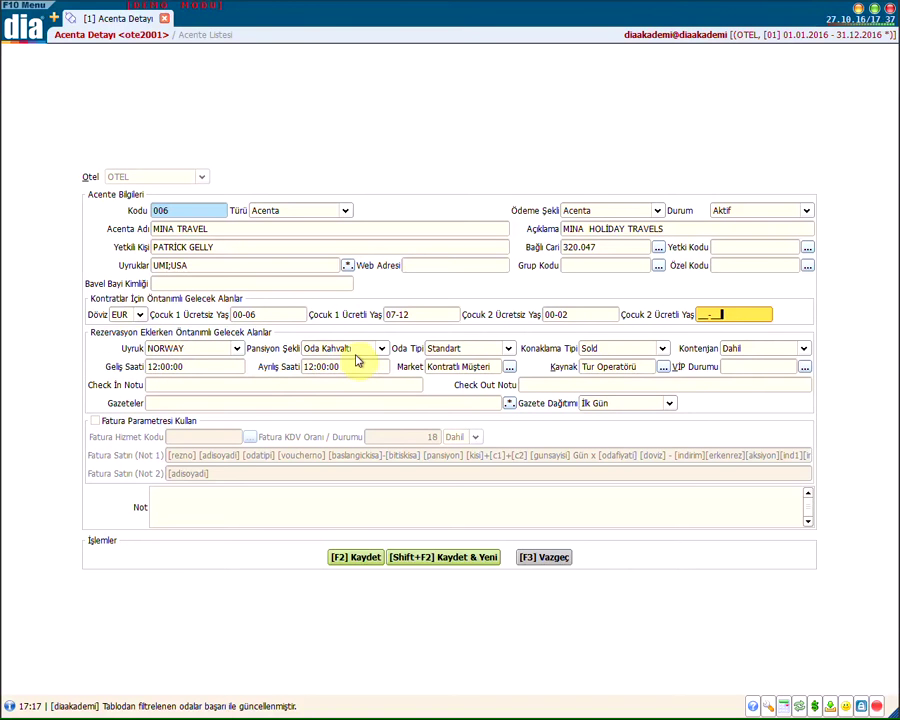
Examine the reservation defaults, including quota, arrival and departure times, source, check-in and check-out notes, and newspaper distribution options.
left_click(640, 358)
left_click(630, 364)
left_click(731, 347)
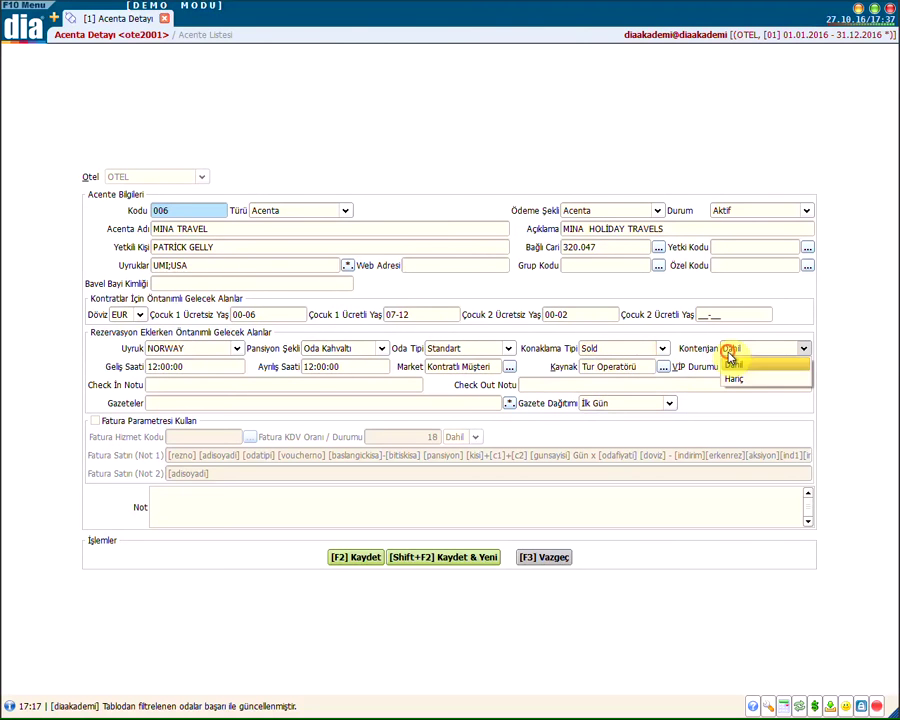
left_click(215, 366)
left_click(374, 370)
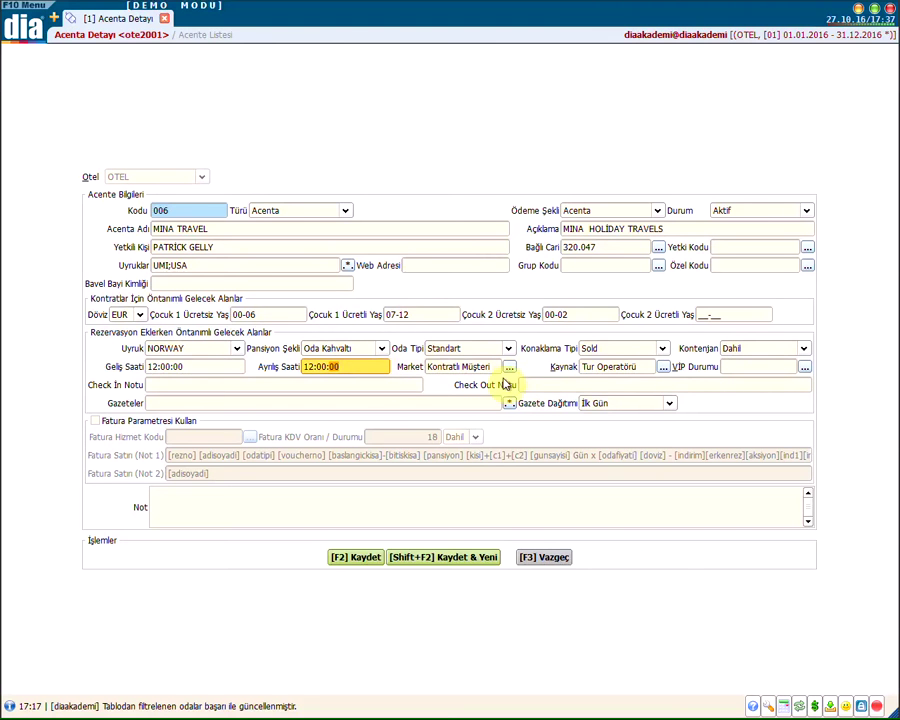
left_click(603, 367)
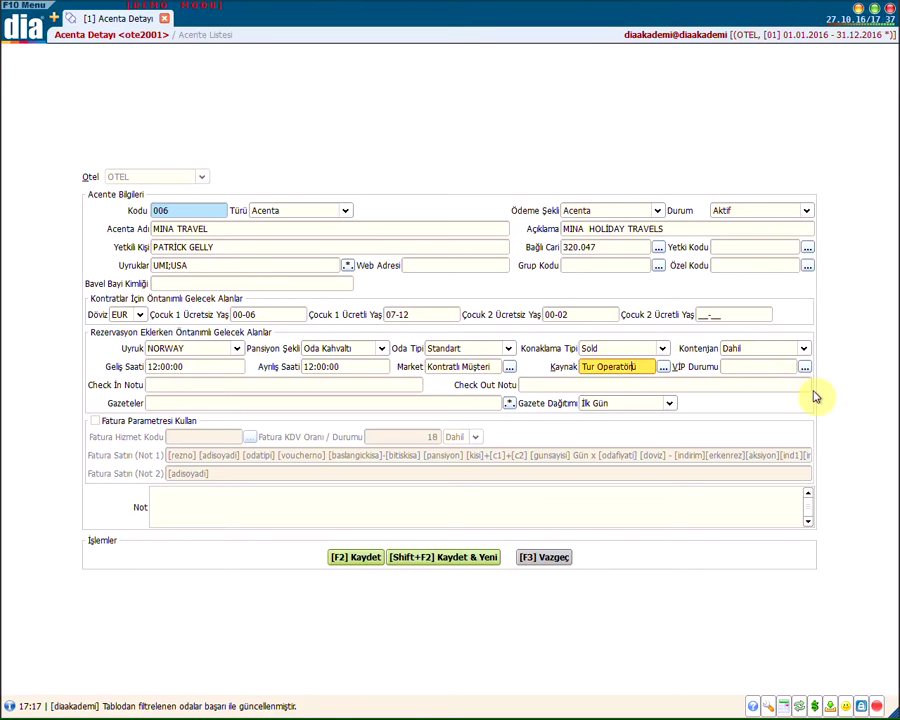
left_click(281, 380)
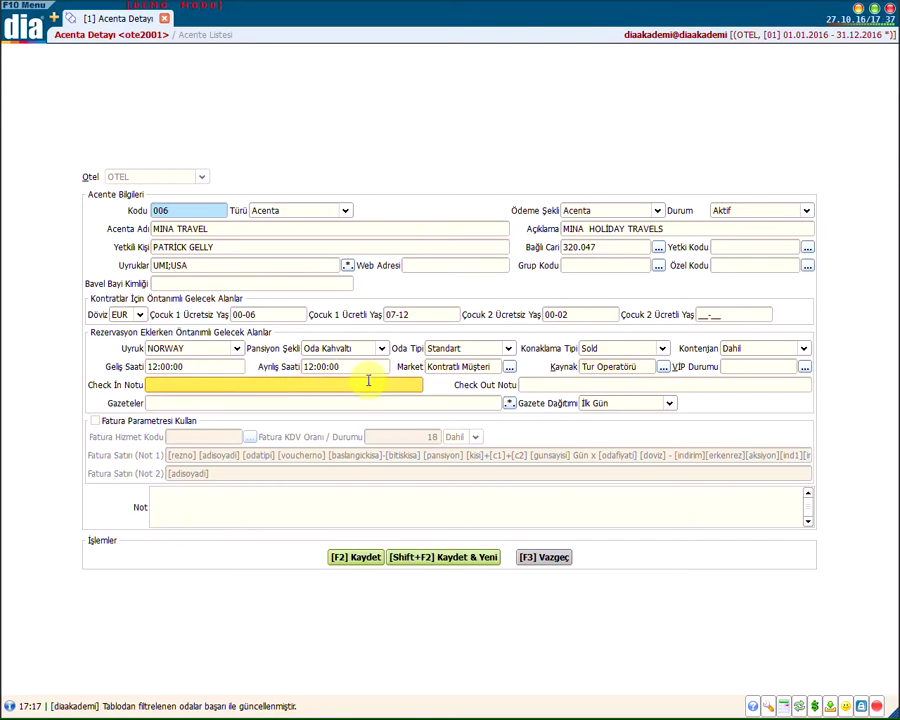
left_click(554, 385)
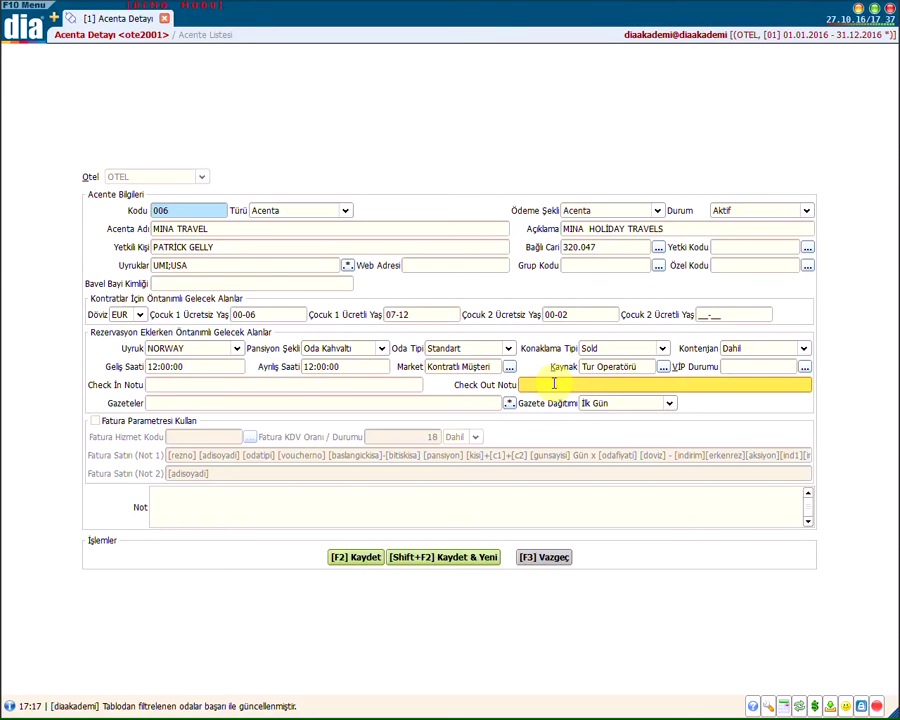
left_click(232, 401)
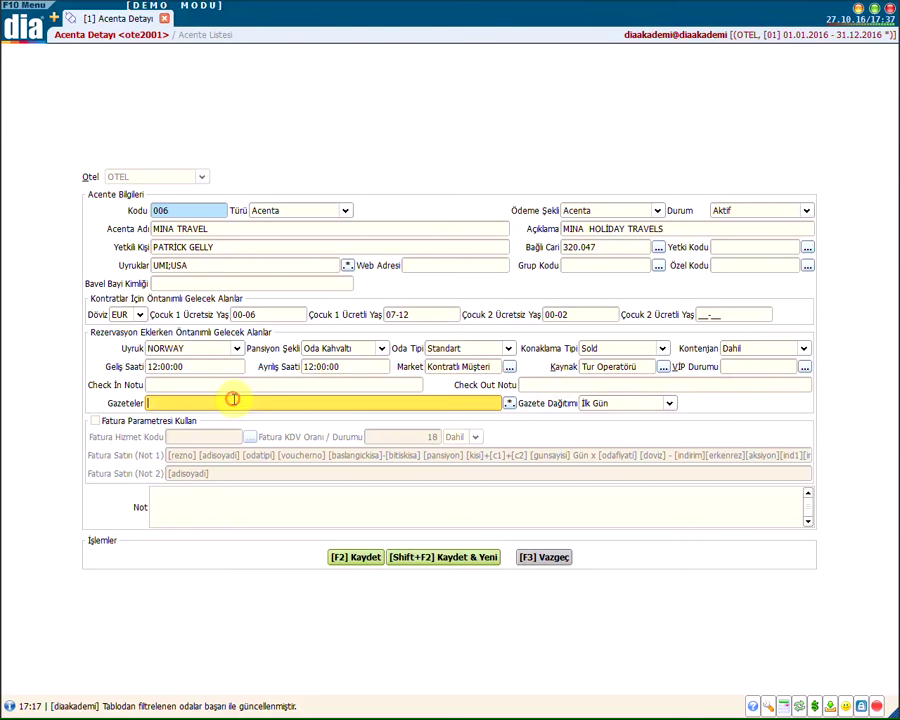
left_click(583, 406)
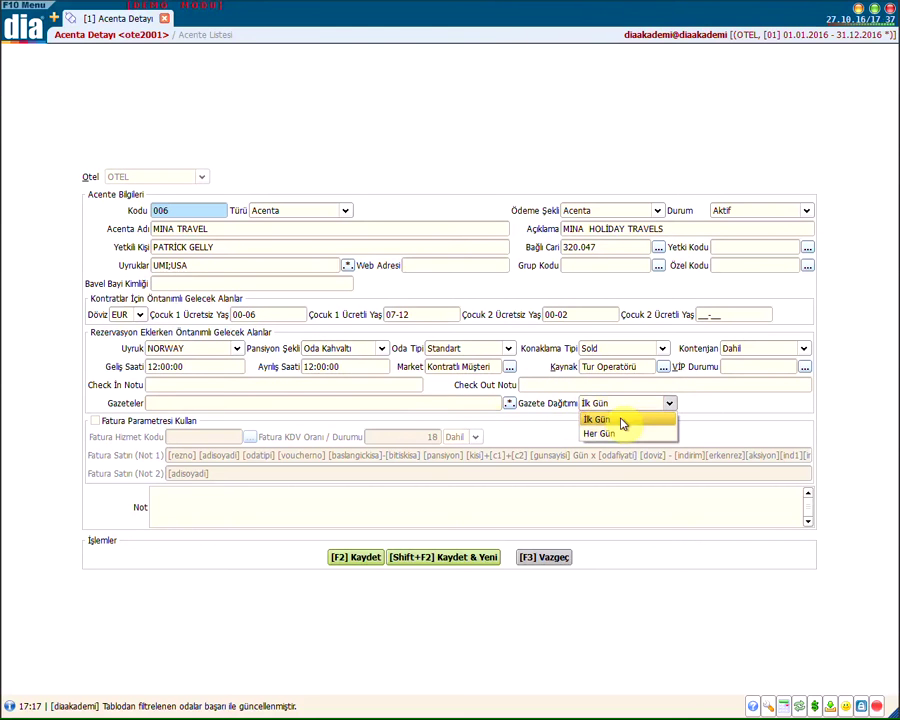
left_click(451, 406)
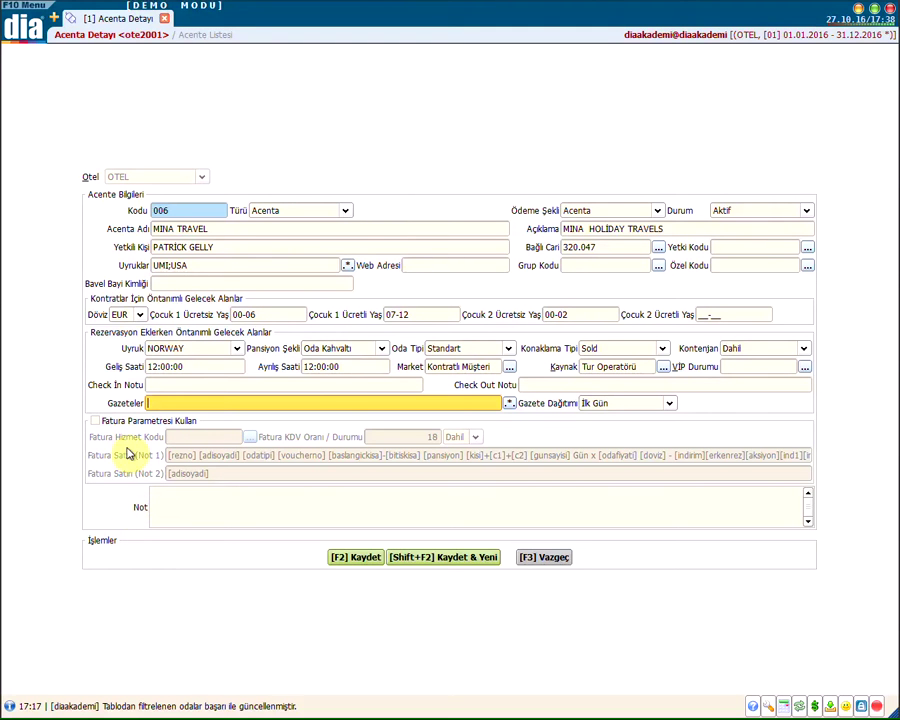
Enable Fatura Parametresi Kullan for the agency and review the invoice service code, VAT rate and two invoice line note fields.
left_click(94, 421)
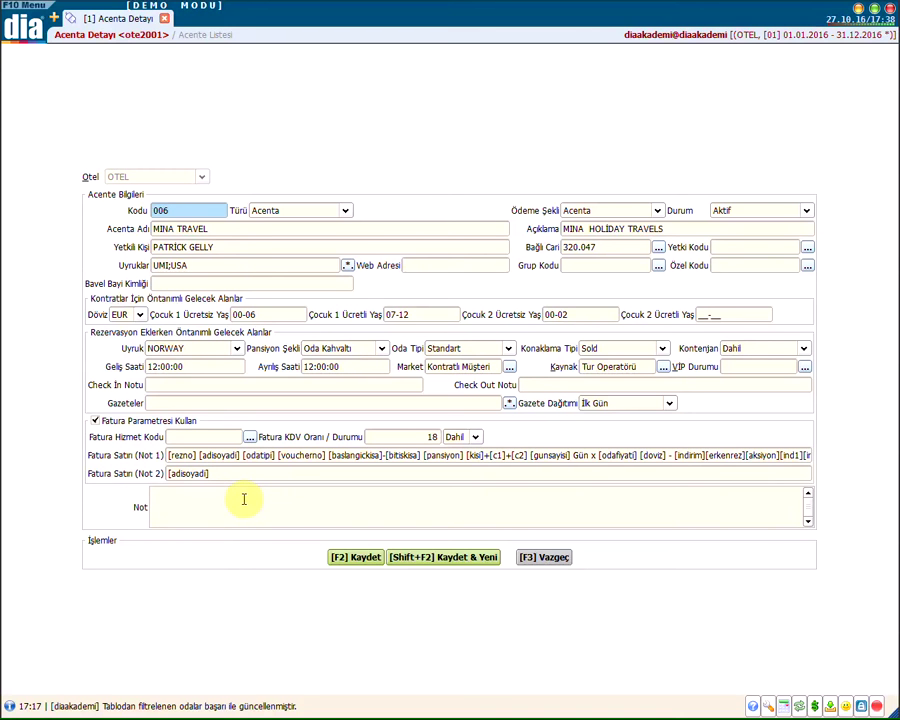
left_click(193, 437)
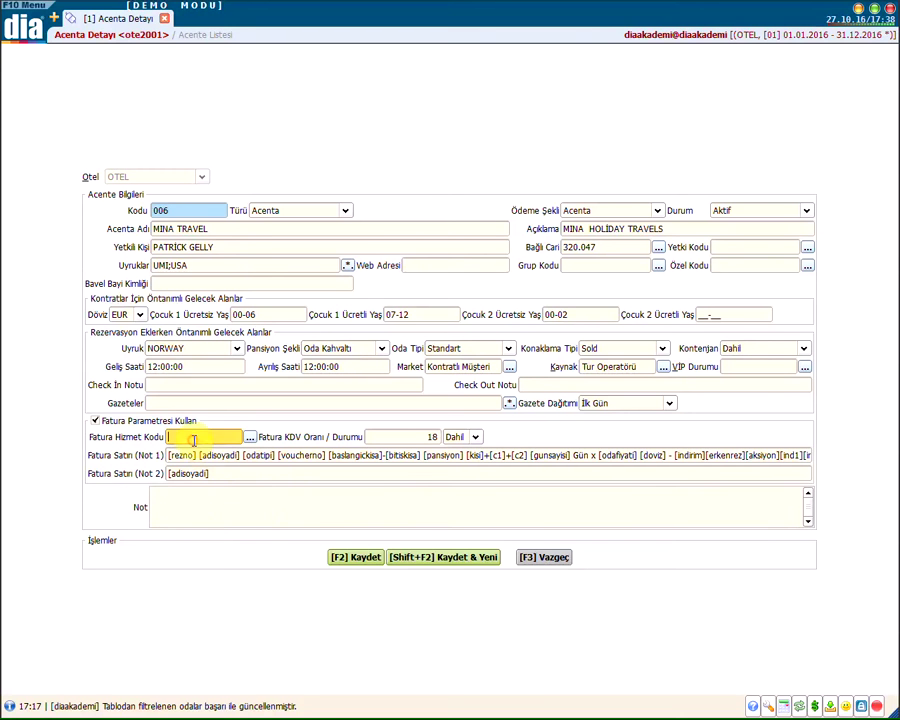
left_click(430, 437)
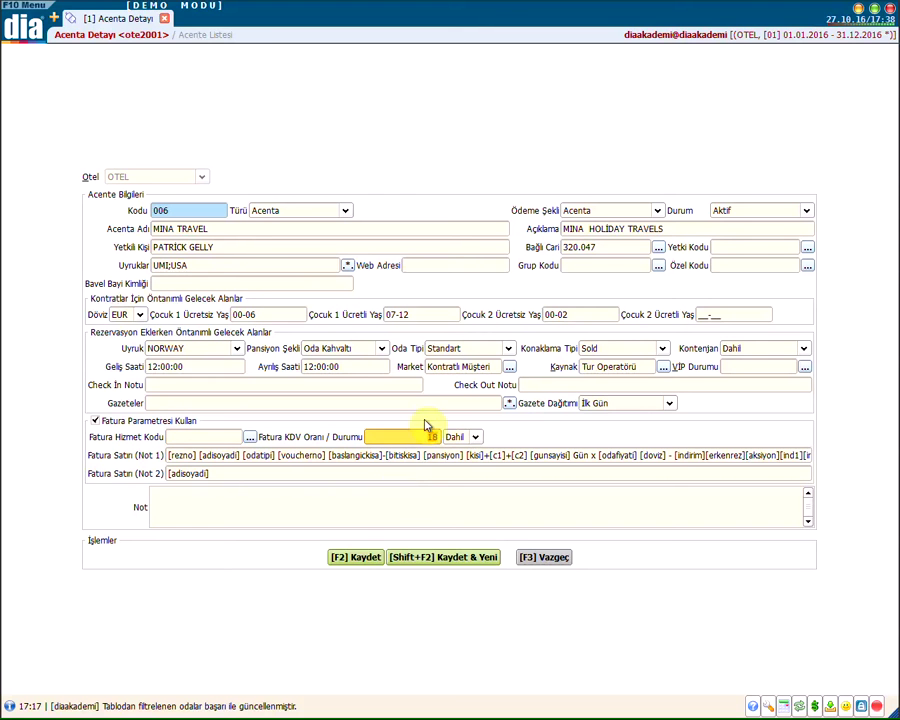
left_click(226, 455)
left_click(236, 474)
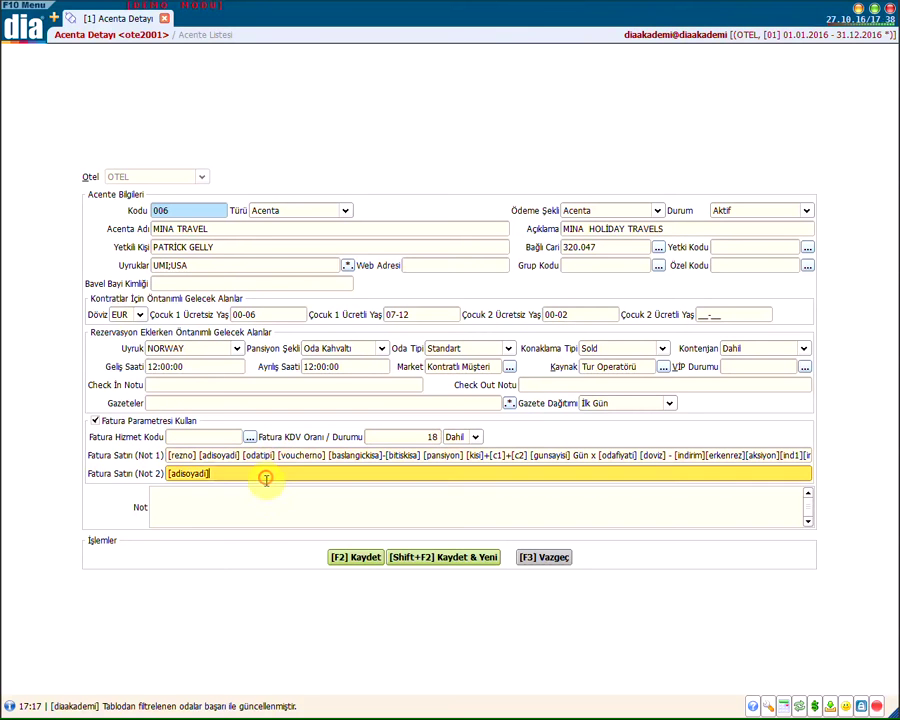
Check the general note field of the MINA TRAVEL agency record and return to the agency list without saving.
left_click(259, 492)
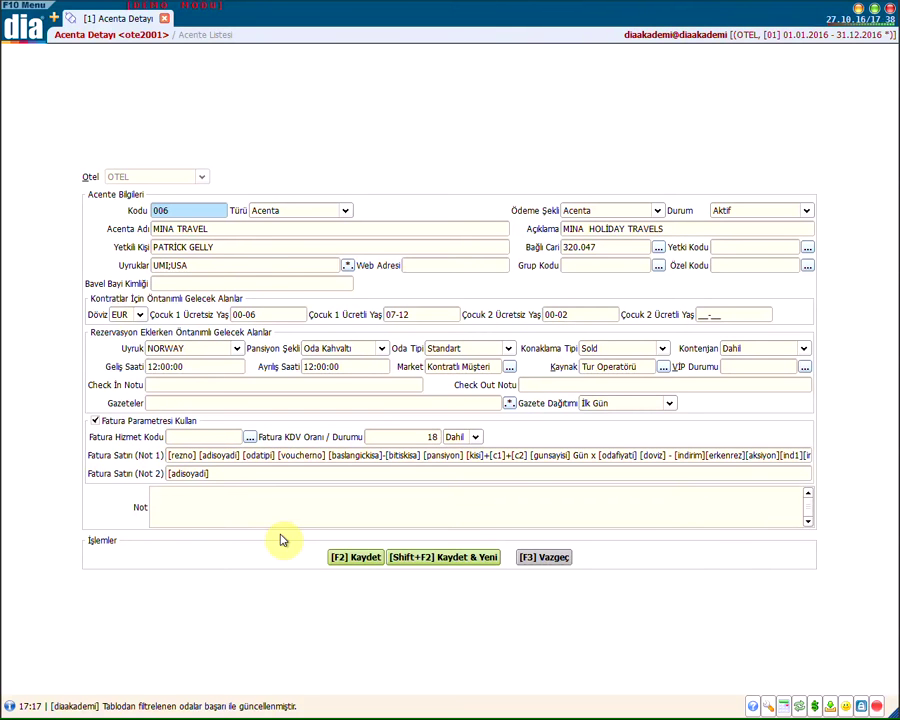
left_click(275, 524)
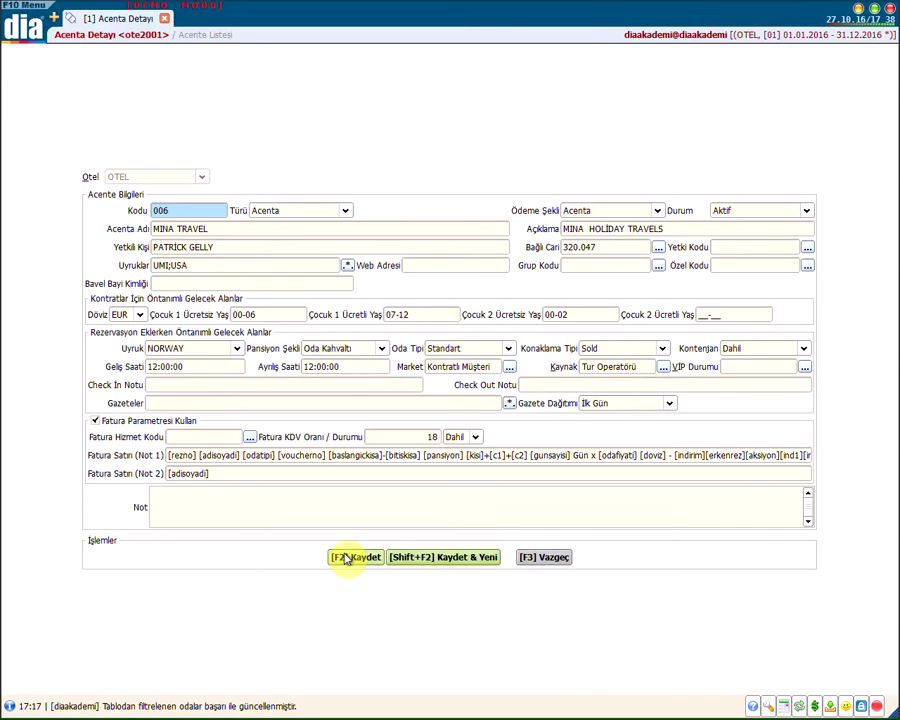
left_click(551, 560)
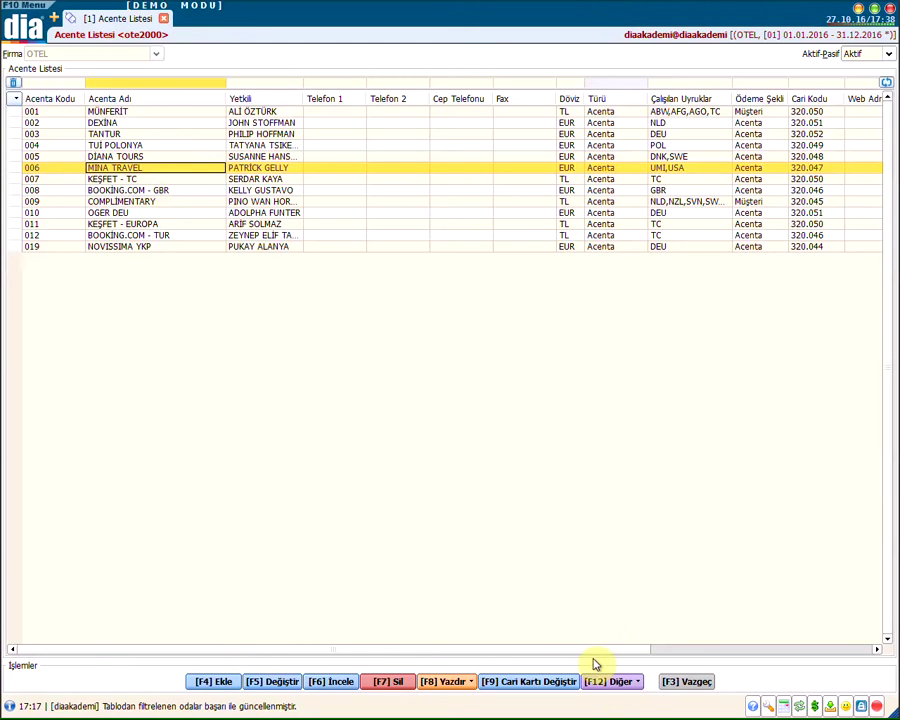
Review the additional operations for MINA TRAVEL, including copy, guest list and credit list, and view its linked current account card without saving.
left_click(607, 688)
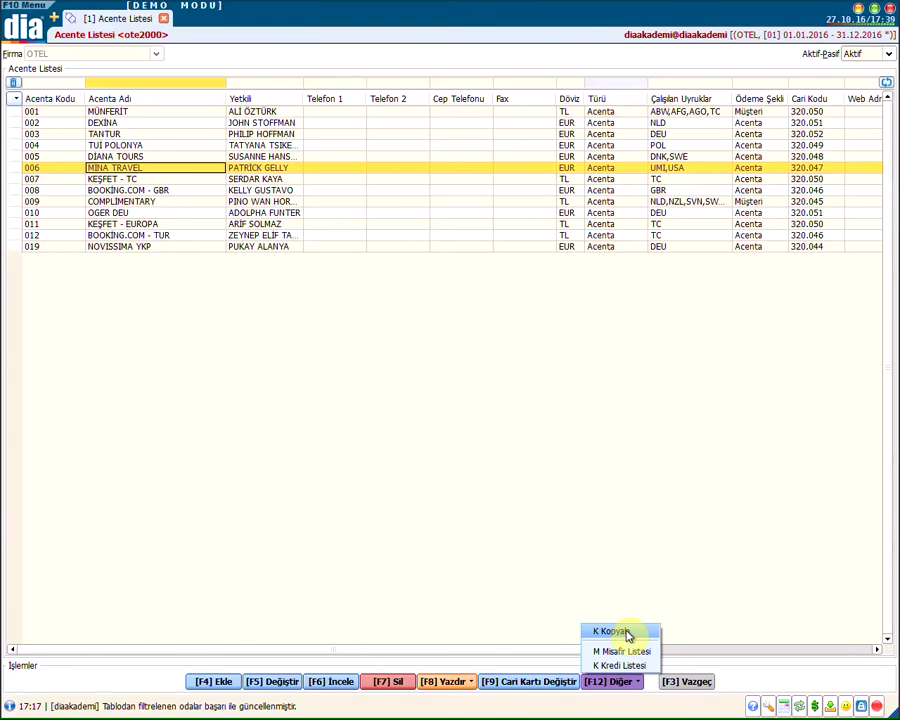
left_click(548, 566)
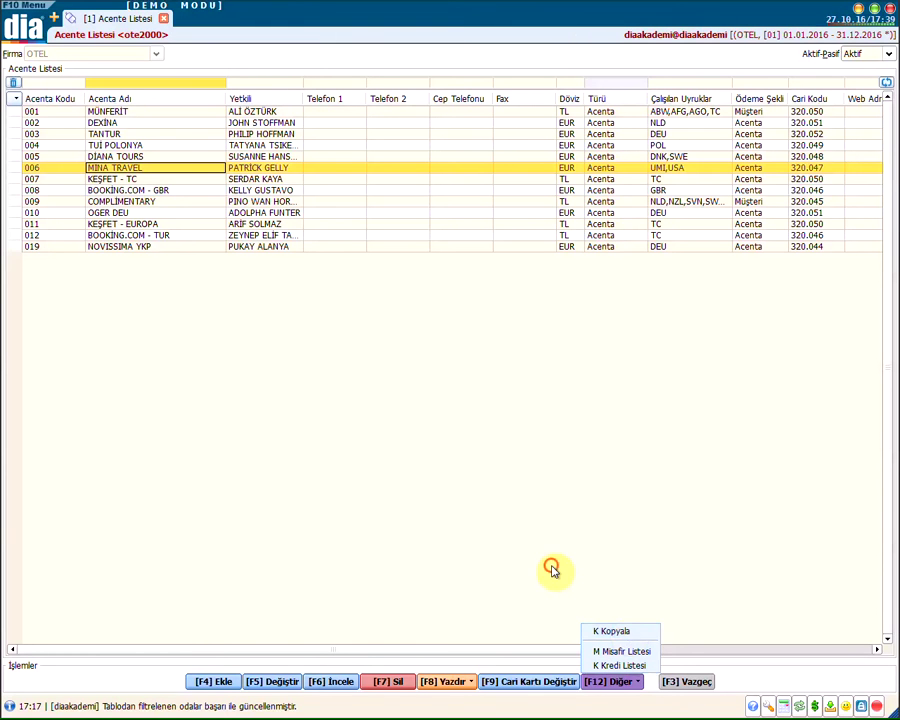
left_click(510, 681)
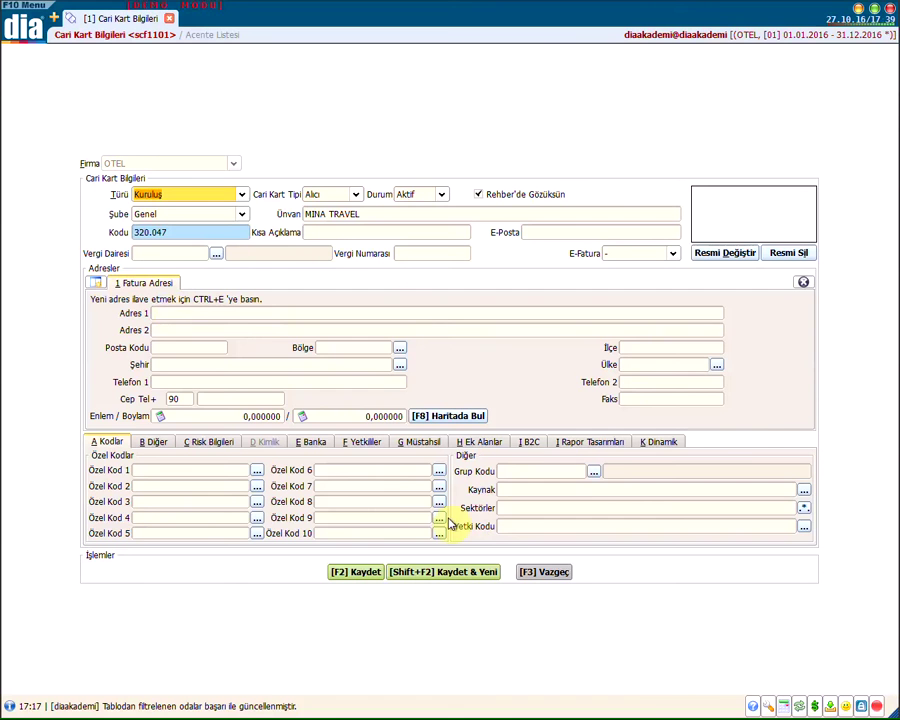
left_click(527, 571)
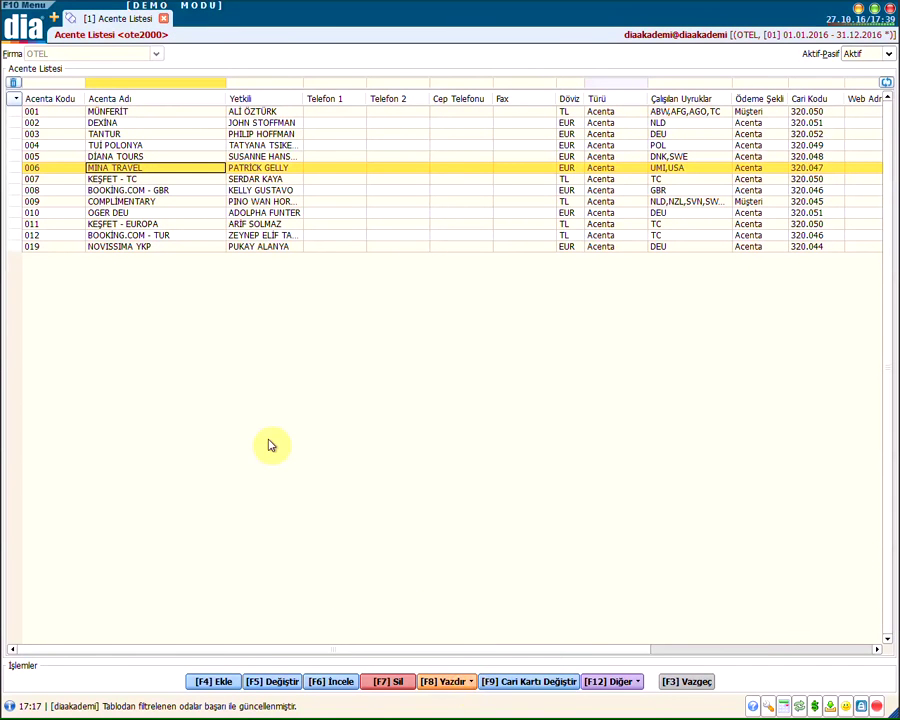
Review the print options for the selected agency, including account statement, reconciliation form, credit closing slips, list printing and file export.
left_click(436, 685)
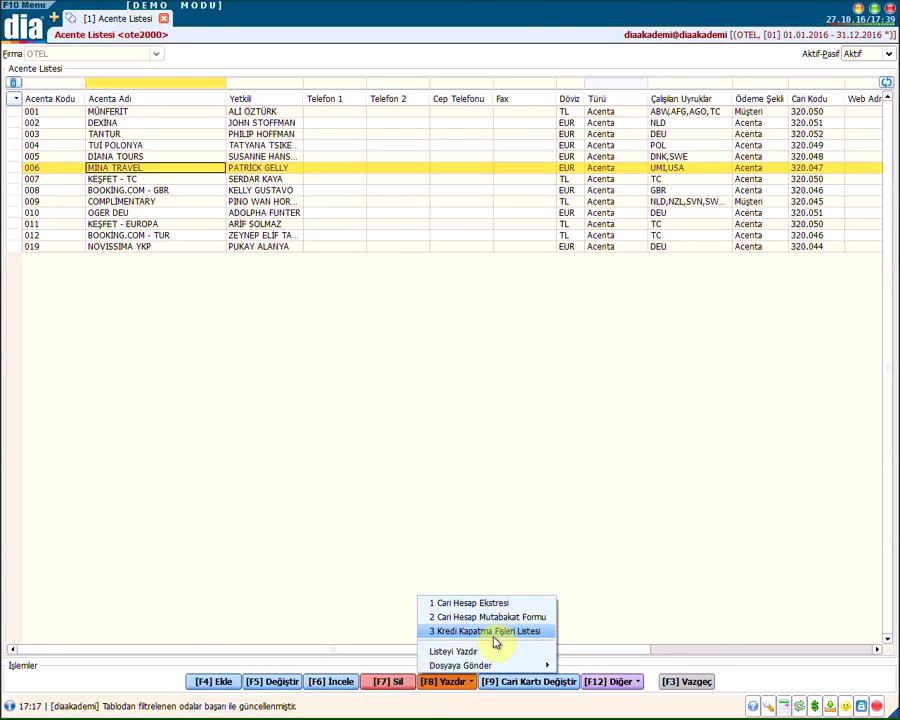
left_click(545, 632)
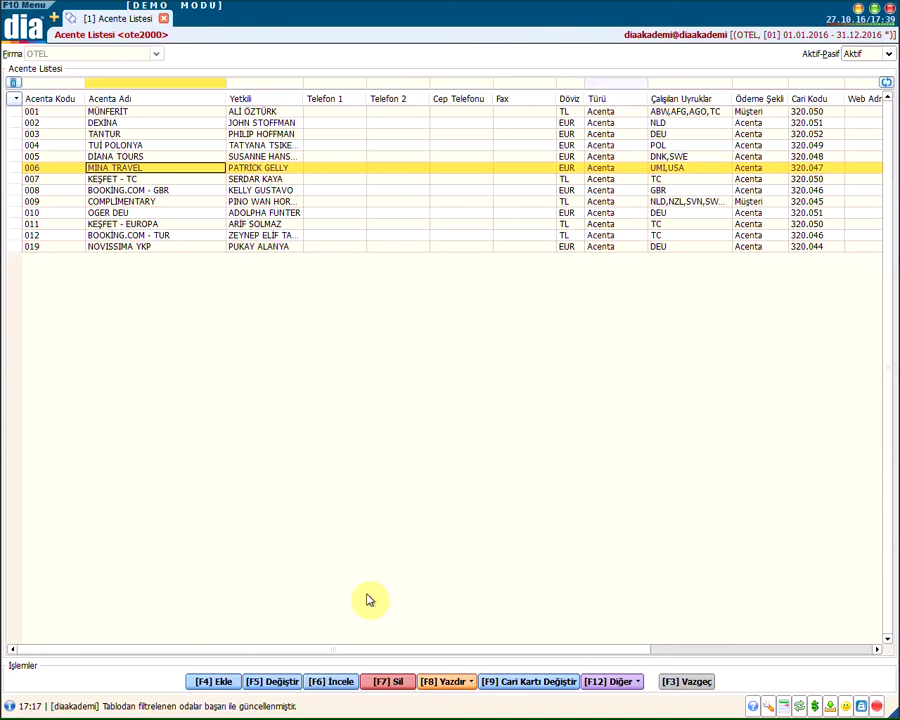